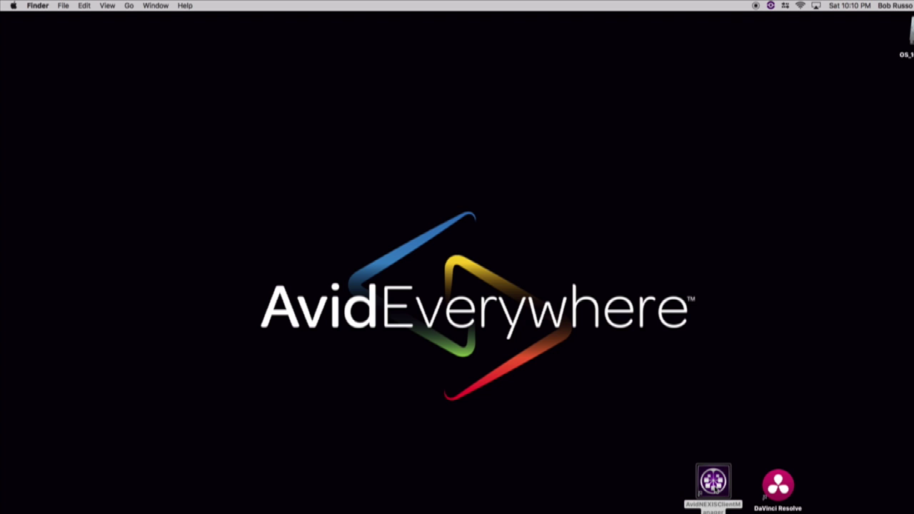
- Log into the PONEXIS1 system in Avid NEXIS Client Manager
{"action": "double_click", "coordinate": [713, 484]}
{"action": "double_click", "coordinate": [462, 158]}
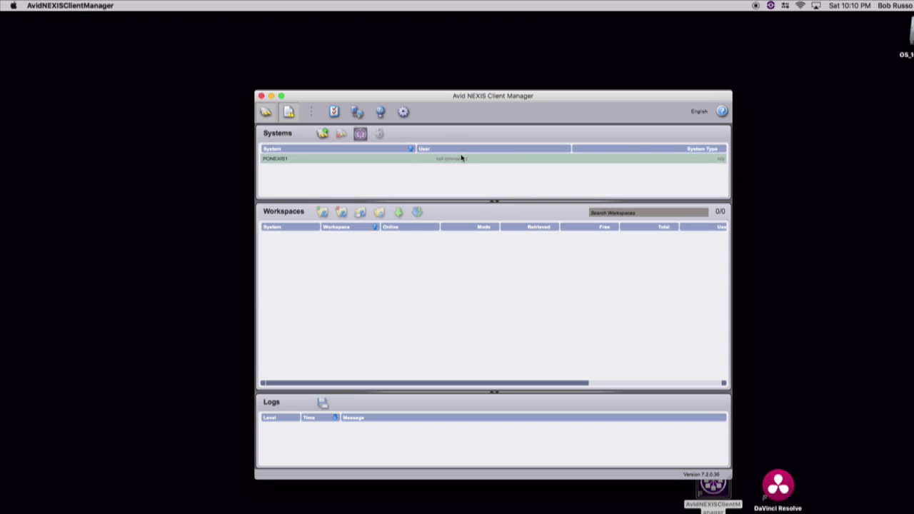
{"action": "key", "text": "Return"}
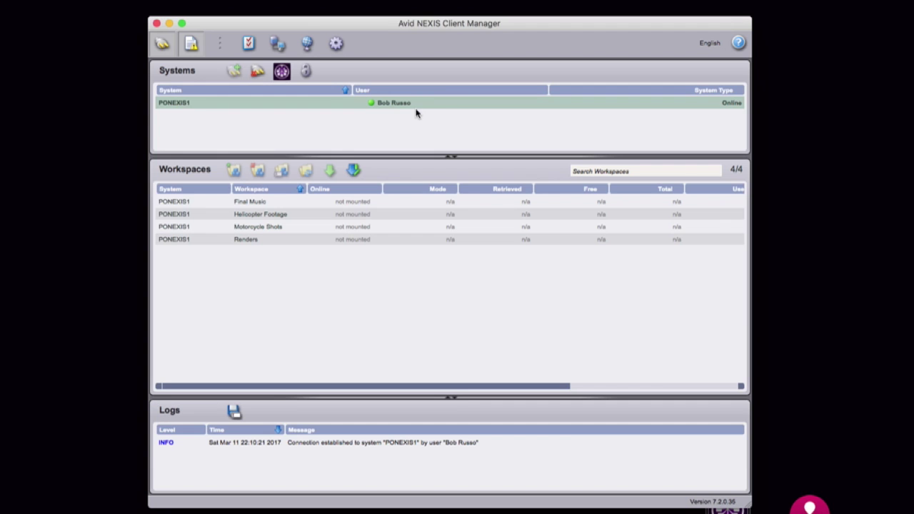
- Mount the Final Music, Helicopter Footage, Motorcycle Shots and Renders workspaces, then launch DaVinci Resolve
{"action": "double_click", "coordinate": [354, 201]}
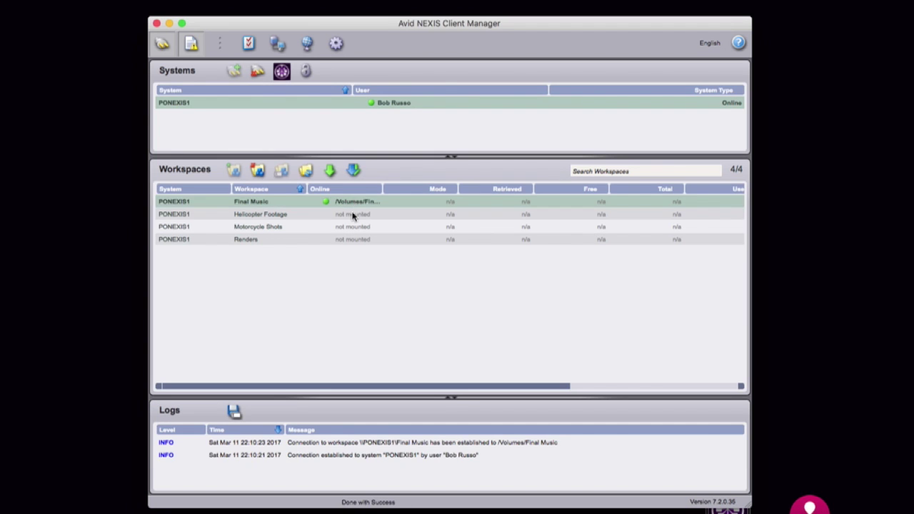
{"action": "double_click", "coordinate": [351, 215]}
{"action": "double_click", "coordinate": [347, 238]}
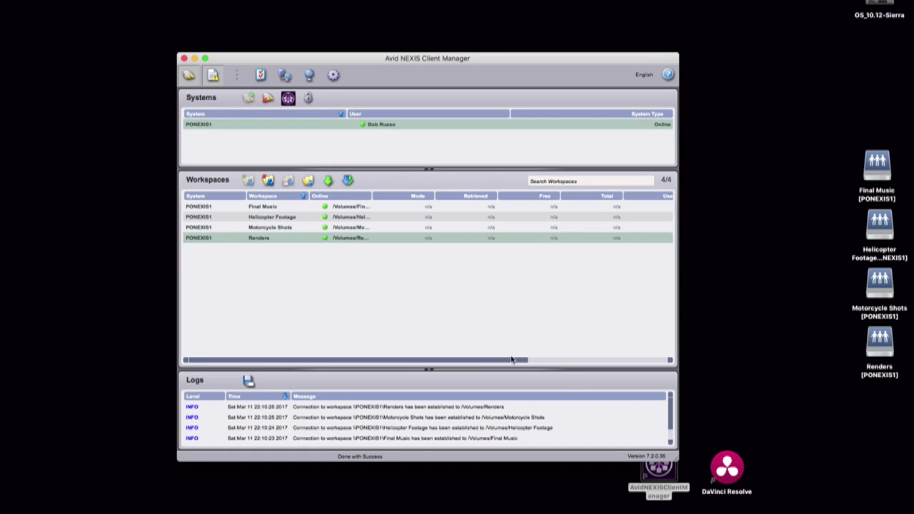
{"action": "left_click", "coordinate": [718, 468]}
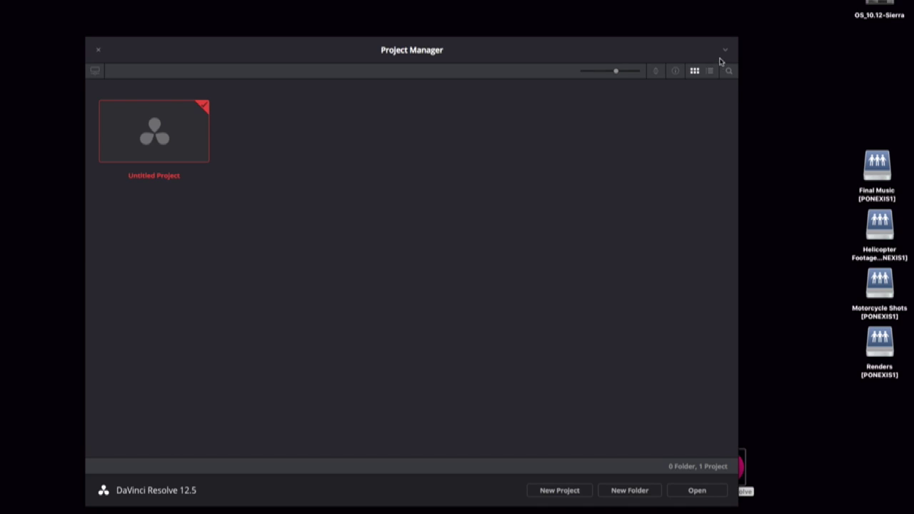
- Select the nexis project database from the Project Manager's Database list
{"action": "left_click", "coordinate": [724, 51]}
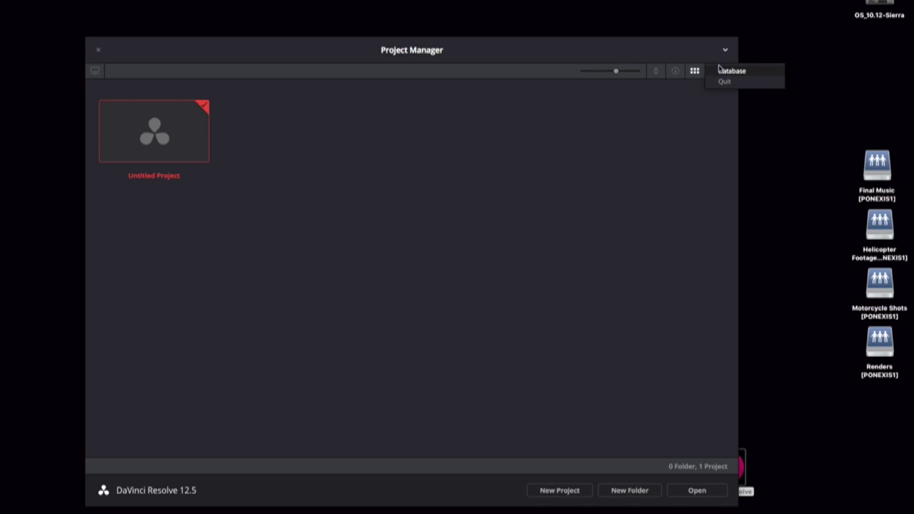
{"action": "left_click", "coordinate": [732, 72]}
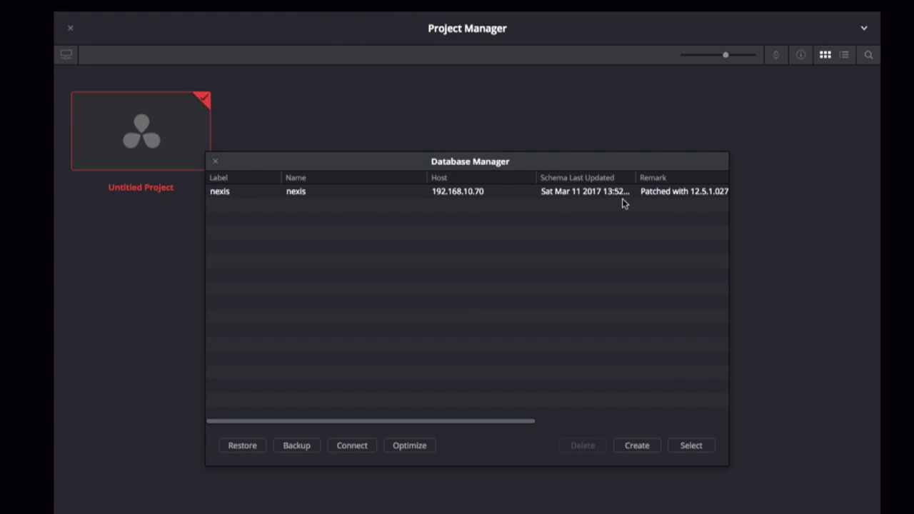
{"action": "left_click", "coordinate": [690, 446]}
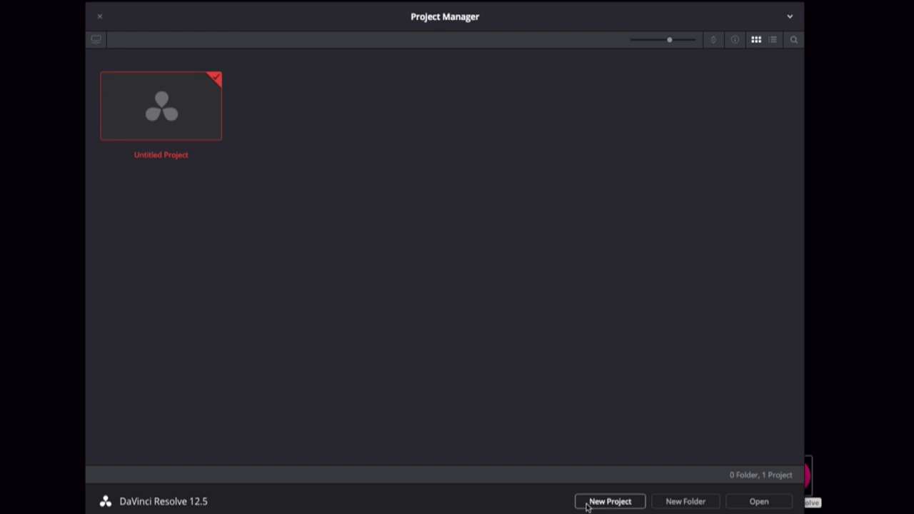
- Create a new project named Promo
{"action": "left_click", "coordinate": [587, 505]}
{"action": "type", "text": "omo"}
{"action": "key", "text": "Return"}
- Set Promo's cache files and gallery stills locations to the Renders workspace
{"action": "right_click", "coordinate": [173, 122]}
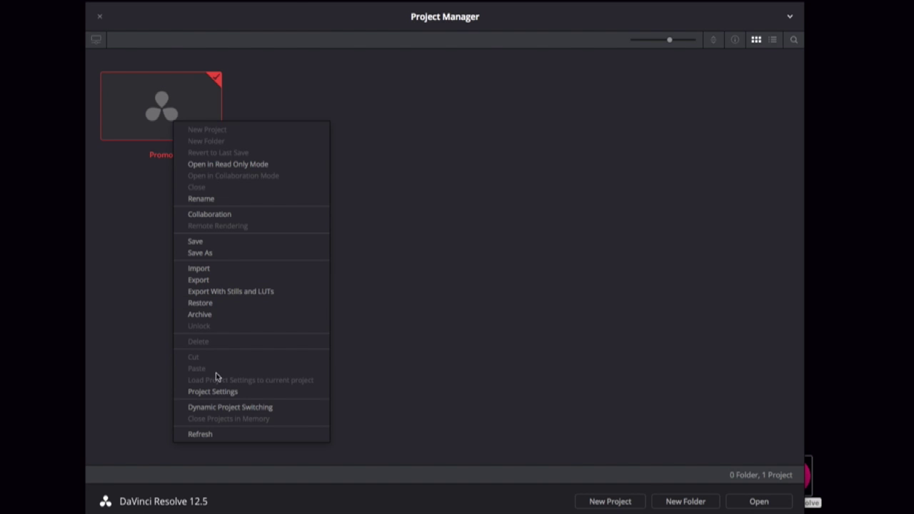
{"action": "left_click", "coordinate": [214, 392]}
{"action": "left_click", "coordinate": [284, 163]}
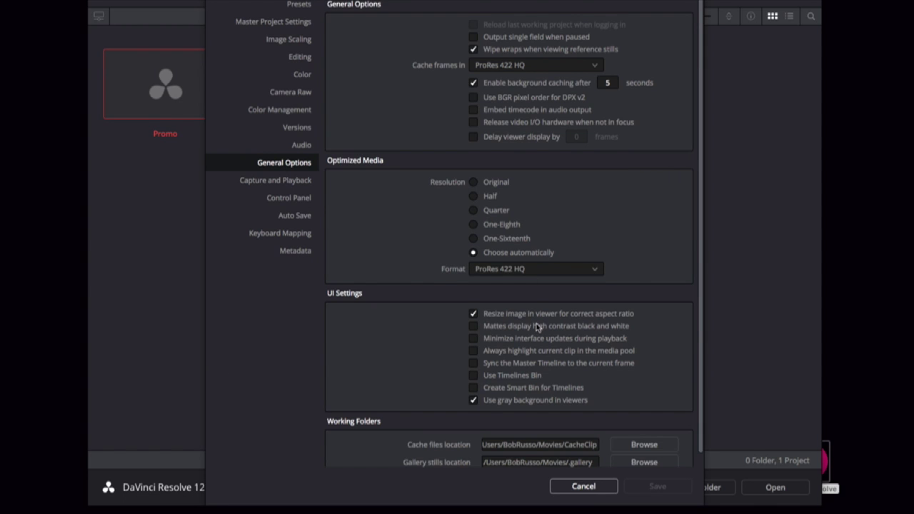
{"action": "scroll", "coordinate": [537, 327], "scroll_direction": "down", "scroll_amount": 1}
{"action": "left_click", "coordinate": [635, 431]}
{"action": "left_click", "coordinate": [357, 187]}
{"action": "left_click", "coordinate": [562, 388]}
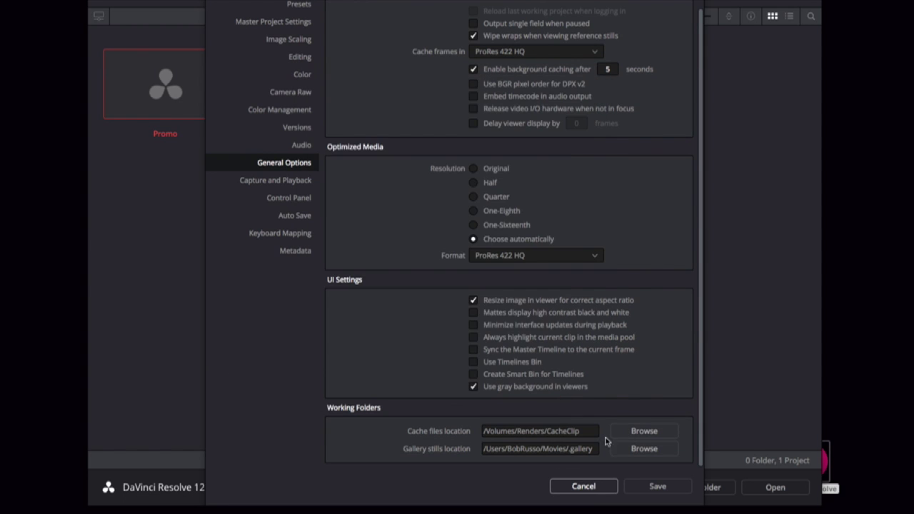
{"action": "left_click", "coordinate": [637, 450]}
{"action": "left_click", "coordinate": [350, 187]}
{"action": "left_click", "coordinate": [539, 387]}
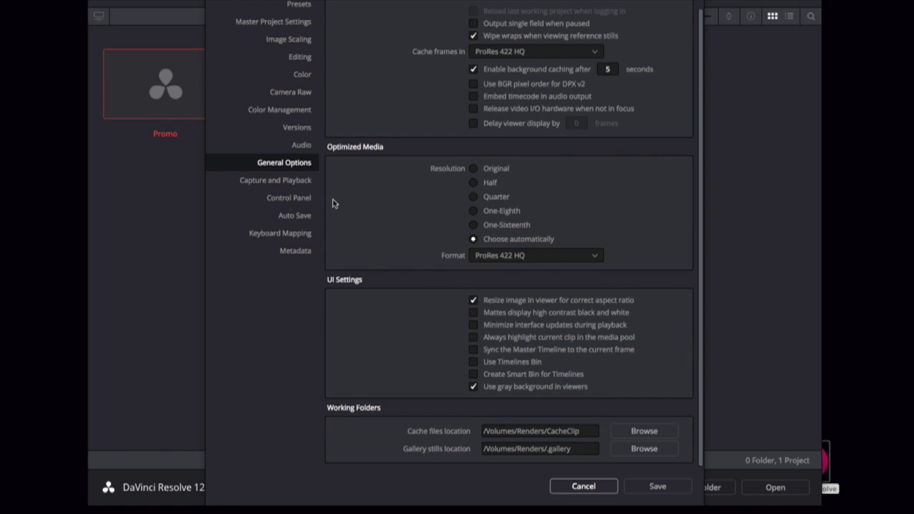
- Set the capture destination folder to Renders and save the project settings
{"action": "left_click", "coordinate": [300, 183]}
{"action": "left_click", "coordinate": [524, 294]}
{"action": "left_click", "coordinate": [410, 185]}
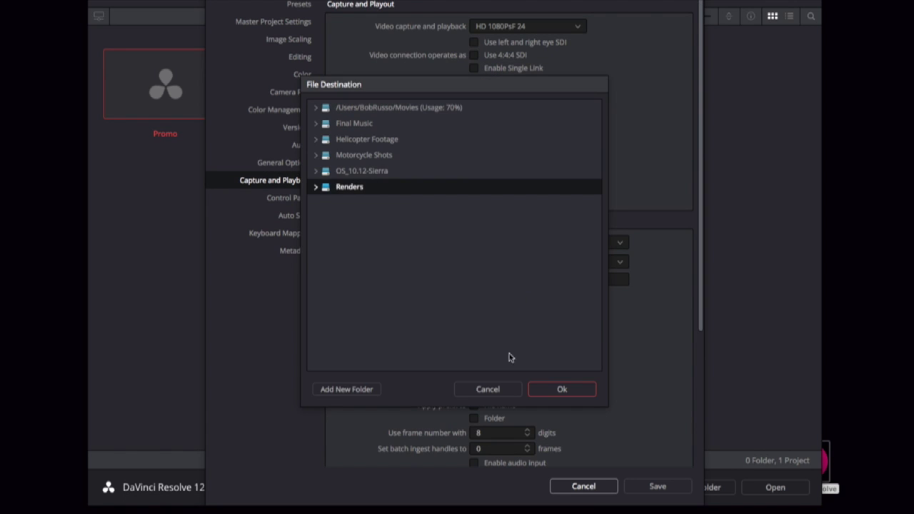
{"action": "left_click", "coordinate": [552, 389]}
{"action": "left_click", "coordinate": [657, 486]}
{"action": "left_click", "coordinate": [553, 286]}
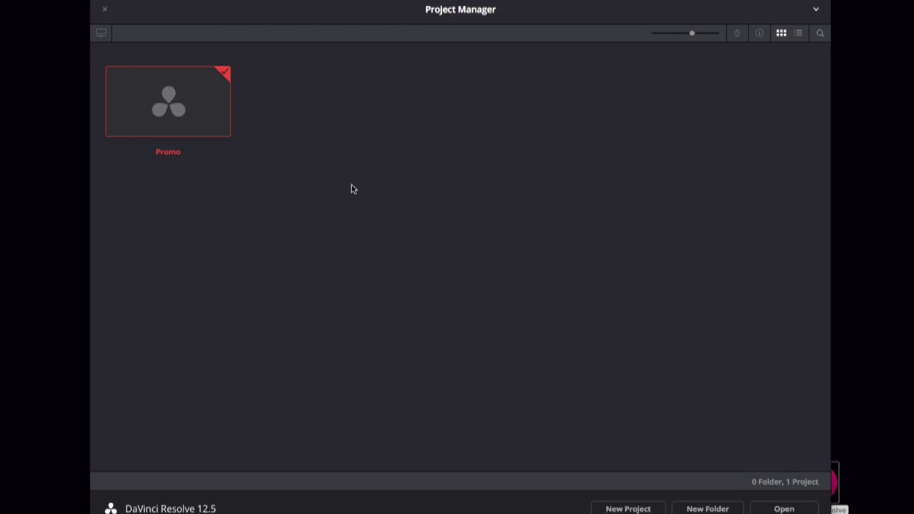
- Open the Promo project
{"action": "right_click", "coordinate": [212, 116]}
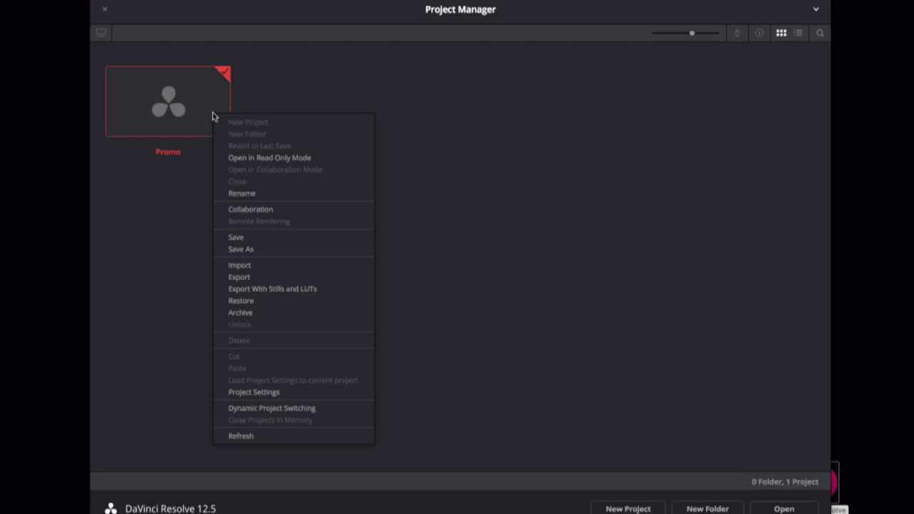
{"action": "left_click", "coordinate": [291, 212]}
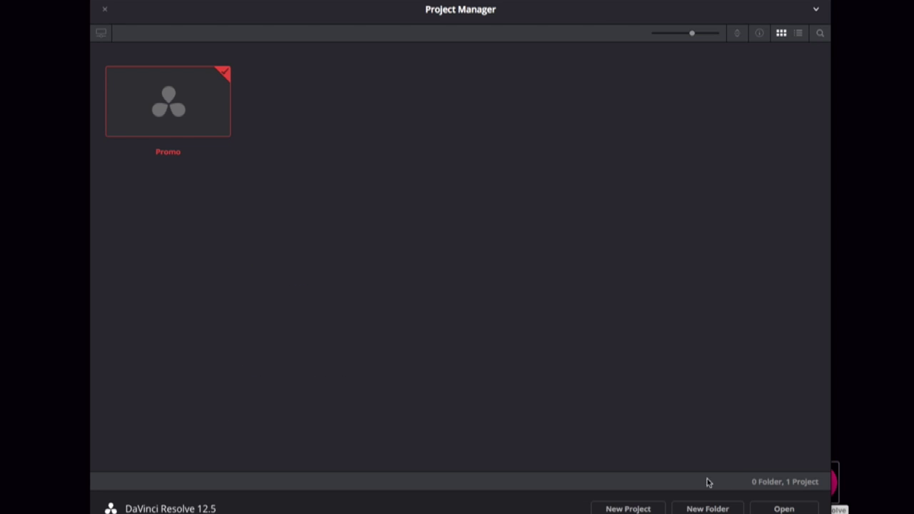
{"action": "left_click", "coordinate": [784, 508]}
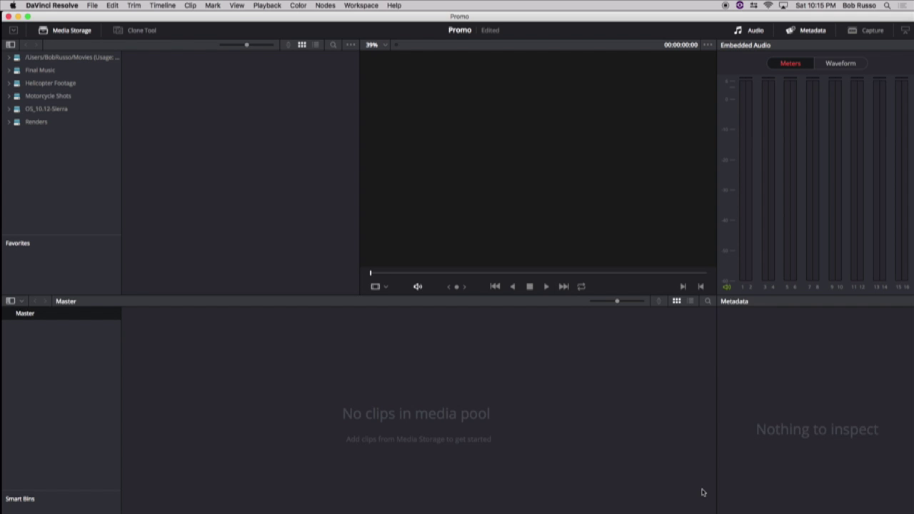
- Add the music, helicopter and Motorcycle_Shots folders to the media pool, then go to Edit
{"action": "left_click", "coordinate": [40, 70]}
{"action": "right_click", "coordinate": [182, 77]}
{"action": "left_click", "coordinate": [208, 83]}
{"action": "left_click", "coordinate": [50, 83]}
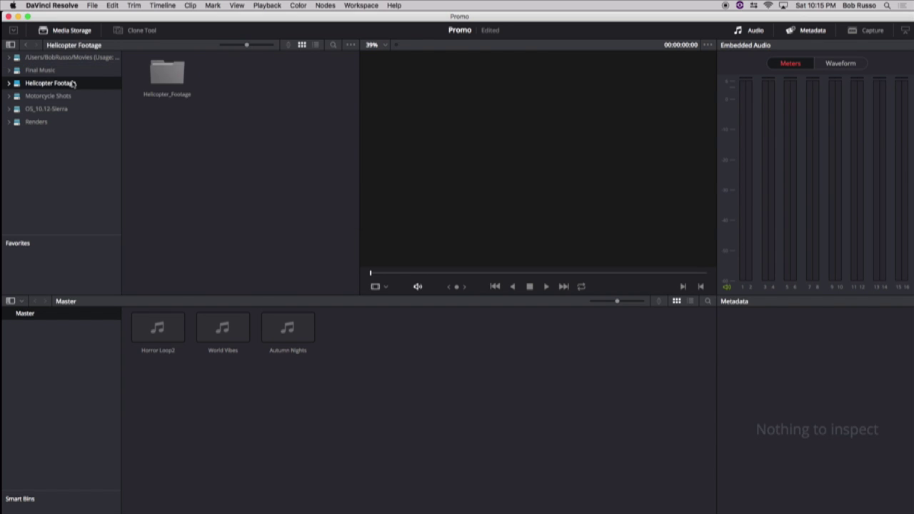
{"action": "right_click", "coordinate": [159, 77]}
{"action": "left_click", "coordinate": [170, 83]}
{"action": "left_click", "coordinate": [48, 96]}
{"action": "right_click", "coordinate": [151, 78]}
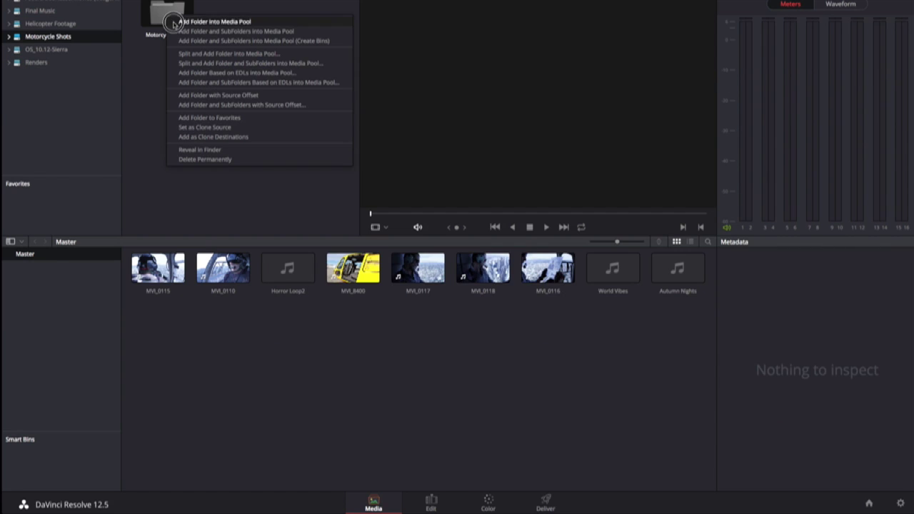
{"action": "left_click", "coordinate": [175, 84]}
{"action": "left_click", "coordinate": [429, 503]}
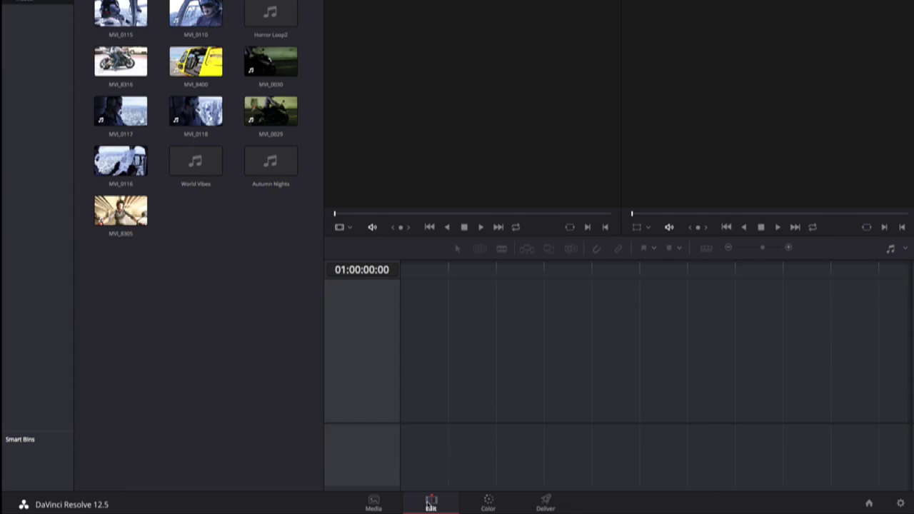
- Place MVI_8316, MVI_0110 and MVI_0115 in sequence on the timeline
{"action": "mouse_move", "coordinate": [121, 62]}
{"action": "left_mouse_down"}
{"action": "mouse_move", "coordinate": [448, 376]}
{"action": "mouse_move", "coordinate": [402, 376]}
{"action": "left_mouse_up"}
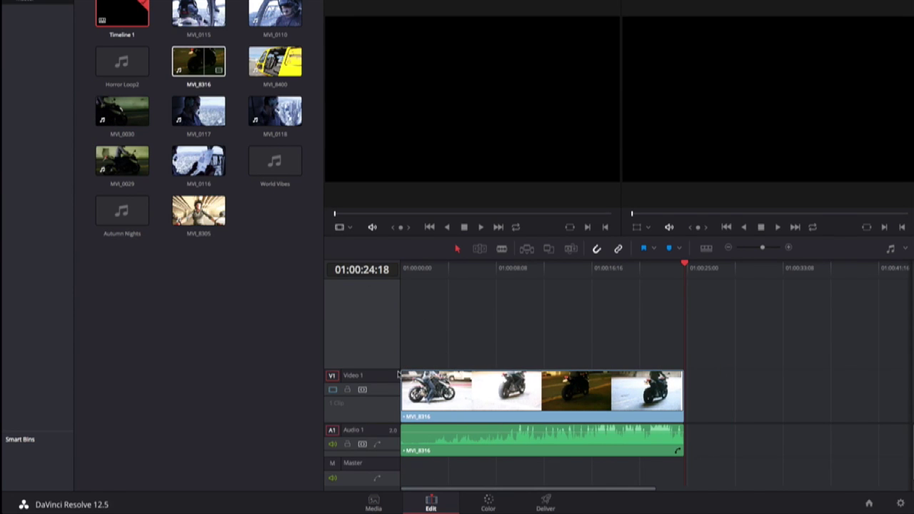
{"action": "mouse_move", "coordinate": [275, 13]}
{"action": "left_mouse_down"}
{"action": "mouse_move", "coordinate": [490, 265]}
{"action": "mouse_move", "coordinate": [664, 389]}
{"action": "mouse_move", "coordinate": [694, 392]}
{"action": "mouse_move", "coordinate": [643, 394]}
{"action": "left_mouse_up"}
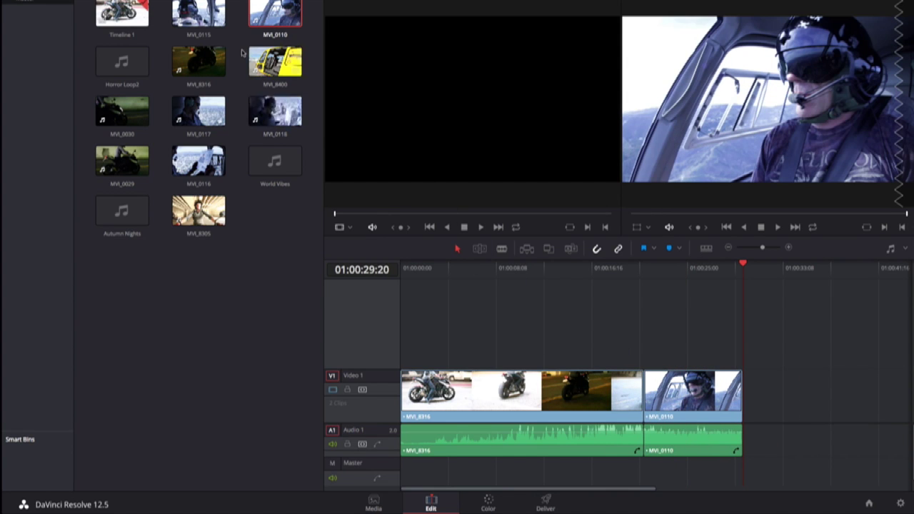
{"action": "mouse_move", "coordinate": [199, 13]}
{"action": "left_mouse_down"}
{"action": "mouse_move", "coordinate": [775, 412]}
{"action": "mouse_move", "coordinate": [745, 415]}
{"action": "left_mouse_up"}
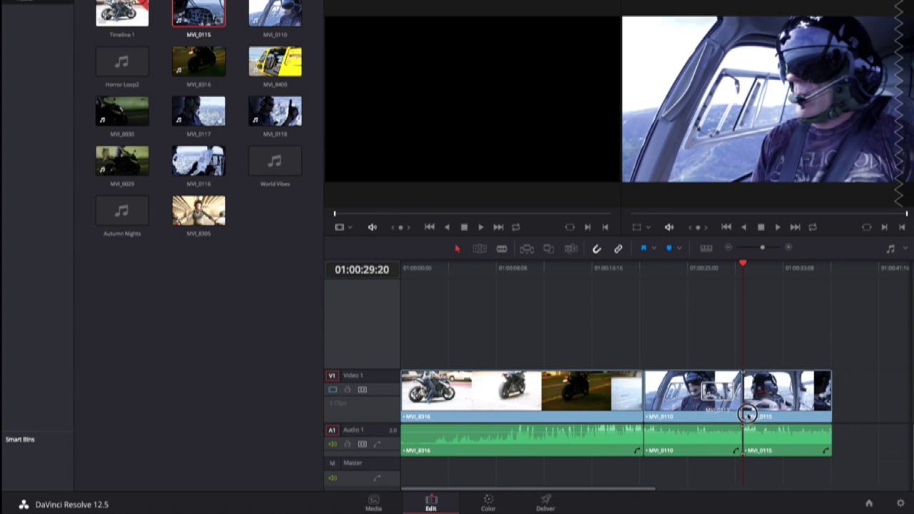
- Add Autumn Nights on its own audio track, starting at the timeline's beginning
{"action": "left_click", "coordinate": [143, 226]}
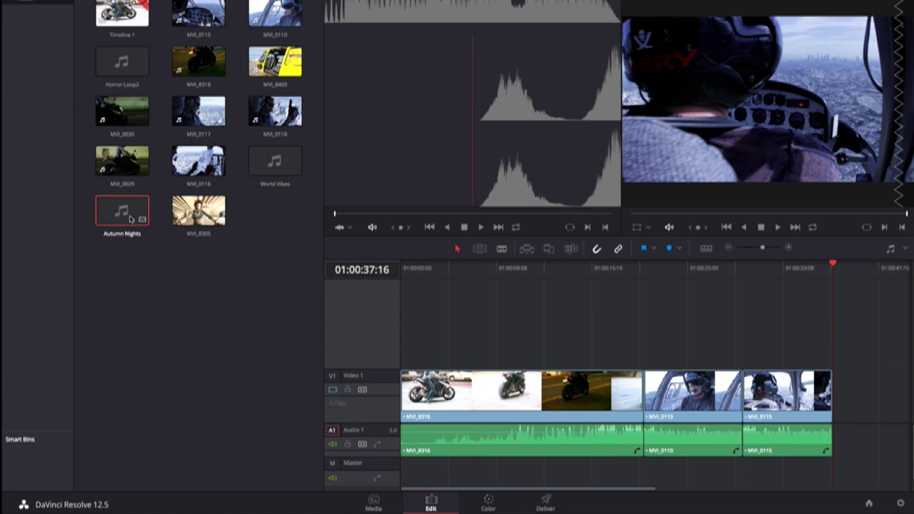
{"action": "left_click_drag", "start_coordinate": [375, 214], "coordinate": [466, 214]}
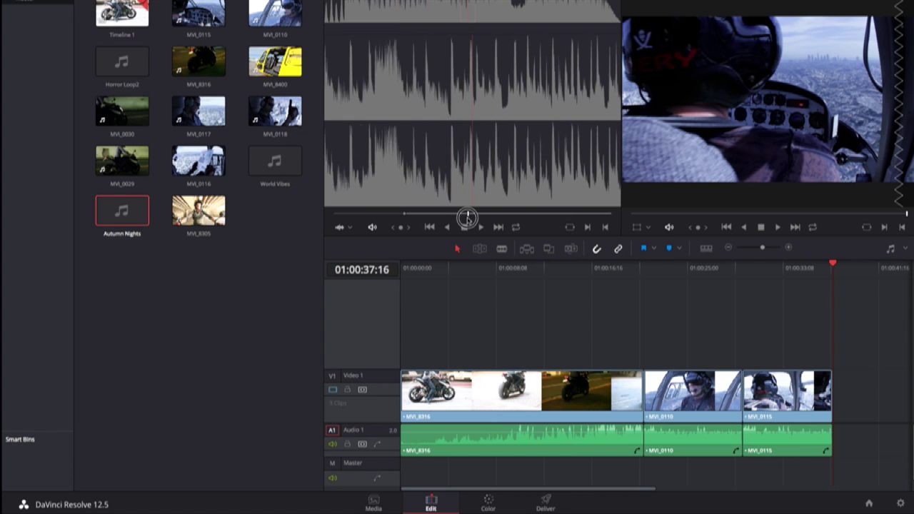
{"action": "left_click_drag", "start_coordinate": [431, 98], "coordinate": [432, 466]}
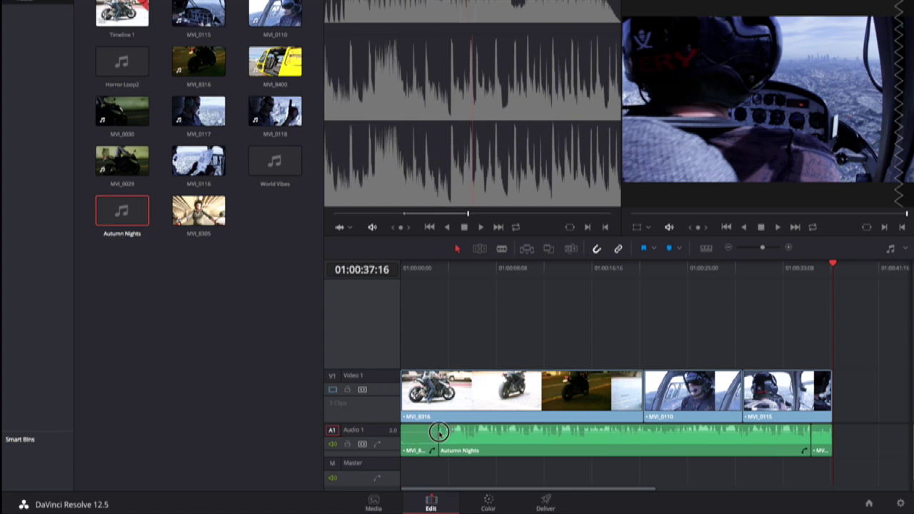
{"action": "left_click_drag", "start_coordinate": [431, 465], "coordinate": [403, 466]}
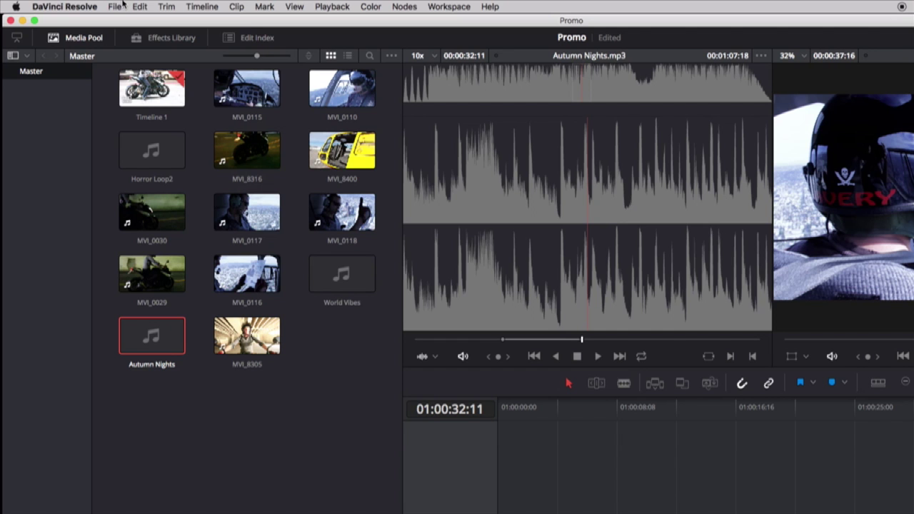
{"action": "left_click", "coordinate": [114, 7]}
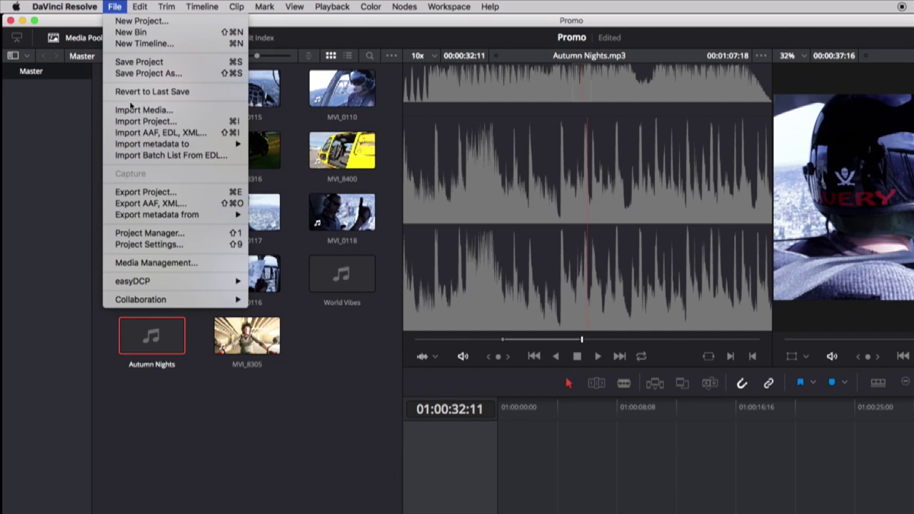
- Save the Promo project and switch to the colorist's Mac via Screen Sharing
{"action": "left_click", "coordinate": [140, 64]}
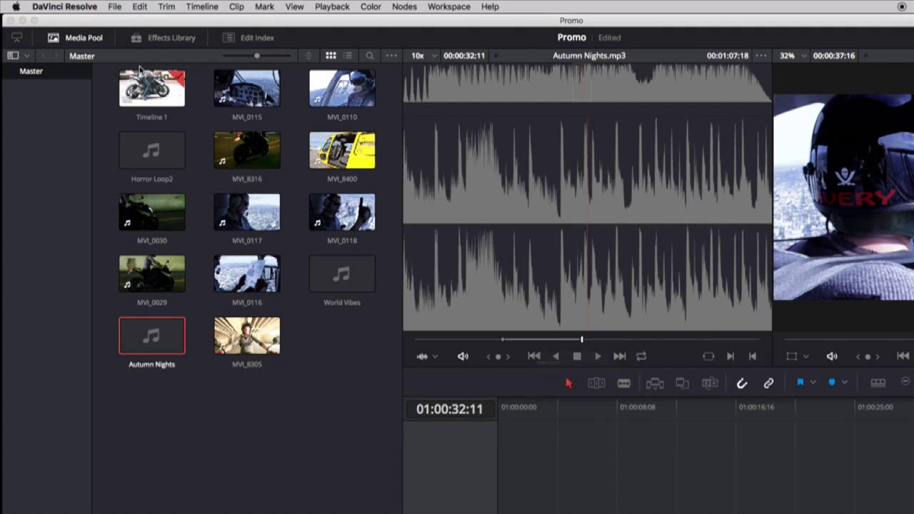
{"action": "left_click", "coordinate": [8, 470]}
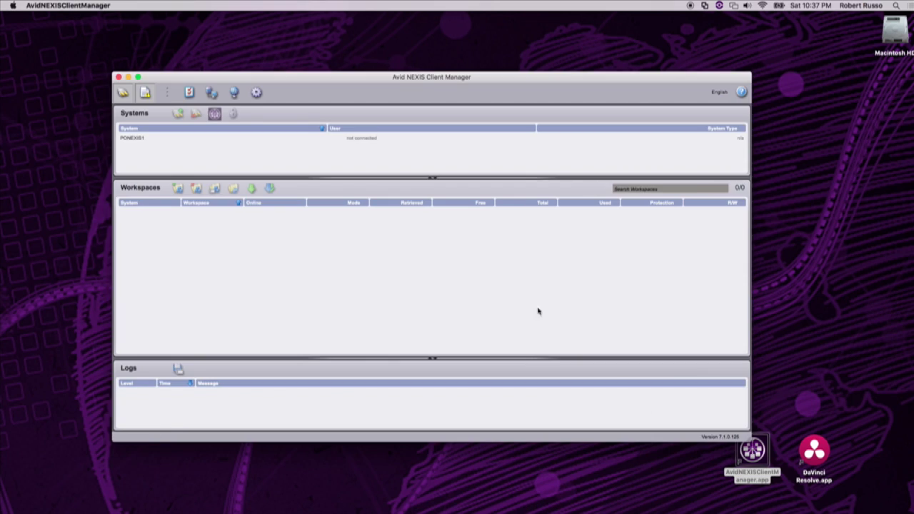
- Log in to PONEXIS1 as Resolve Colorist, mount all four workspaces, and start Resolve
{"action": "double_click", "coordinate": [373, 140]}
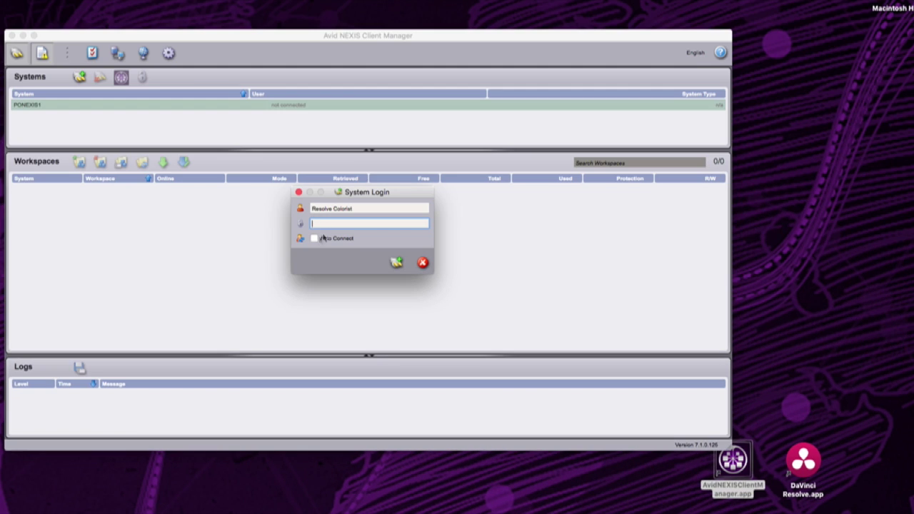
{"action": "key", "text": "Return"}
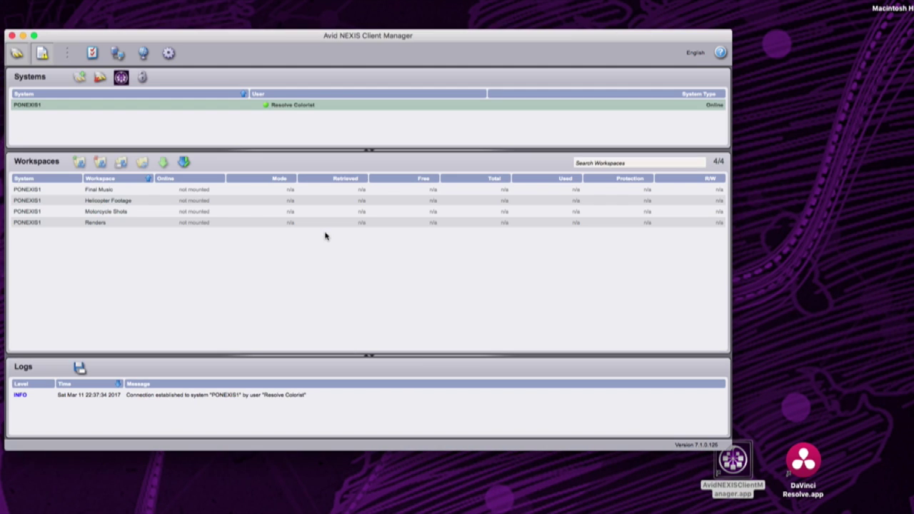
{"action": "double_click", "coordinate": [193, 189]}
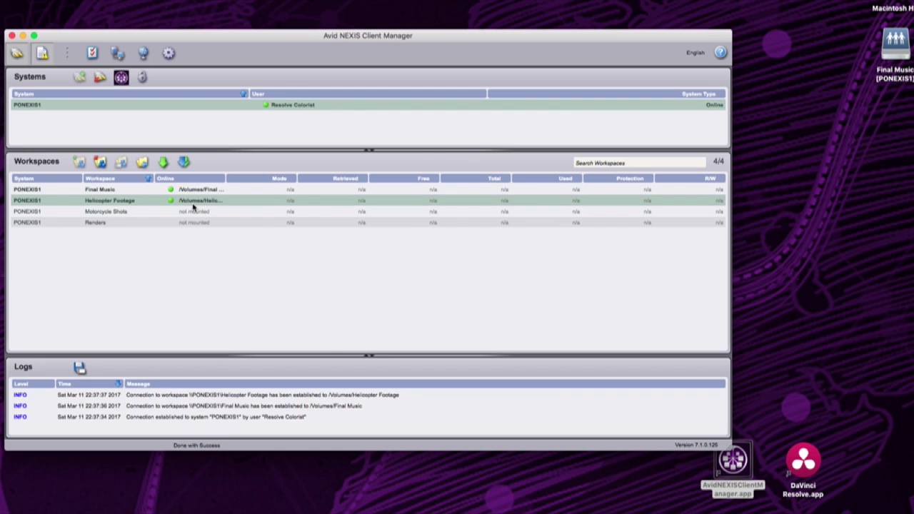
{"action": "double_click", "coordinate": [194, 211]}
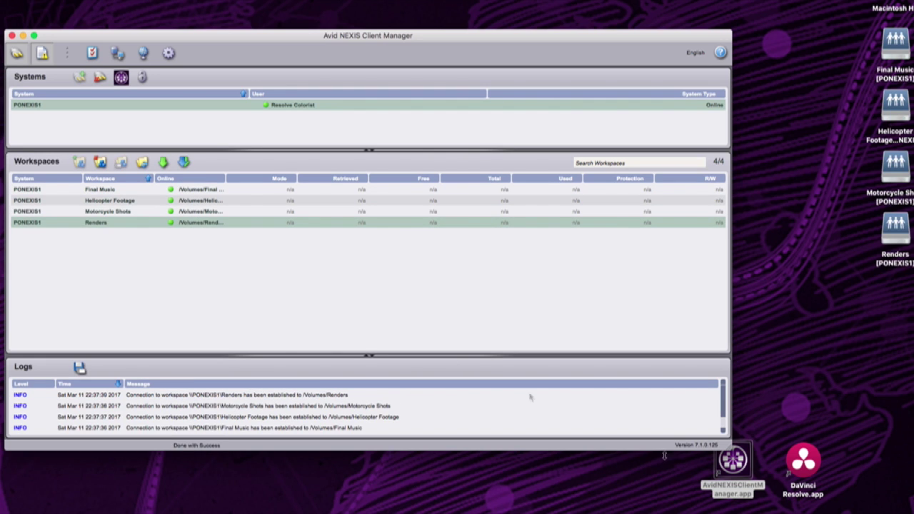
{"action": "left_click", "coordinate": [804, 463]}
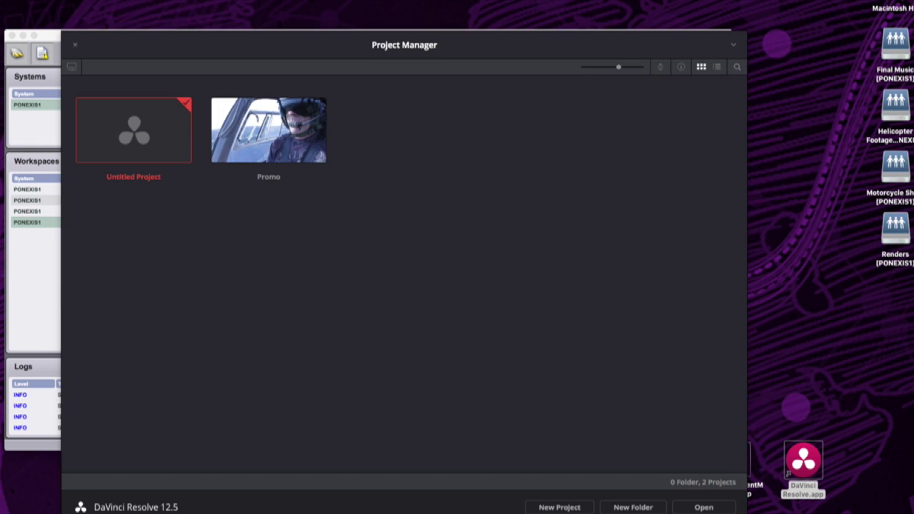
- Switch to the nexis database and open Promo in Collaboration Mode
{"action": "left_click", "coordinate": [734, 45]}
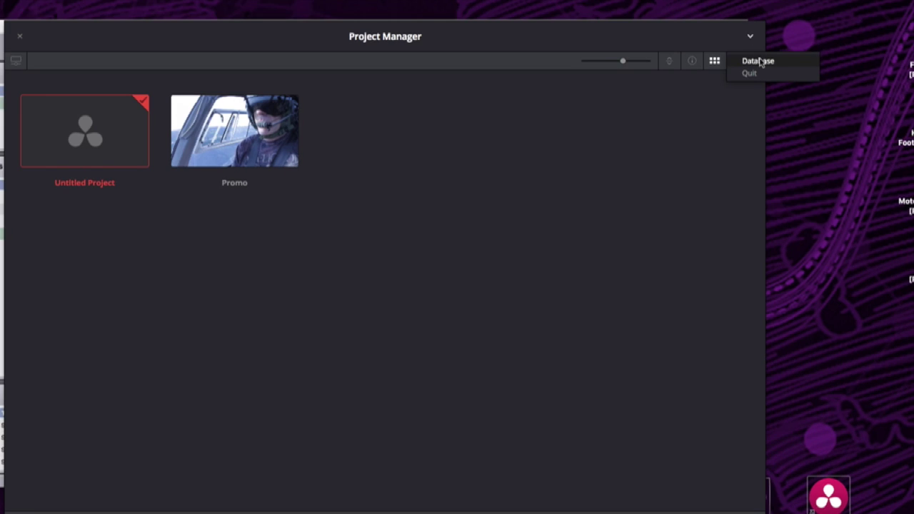
{"action": "left_click", "coordinate": [764, 67]}
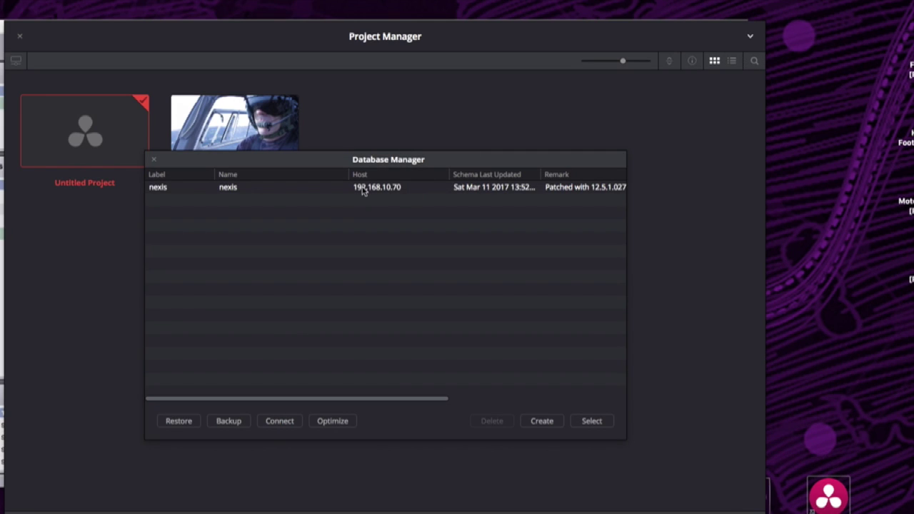
{"action": "left_click", "coordinate": [582, 424]}
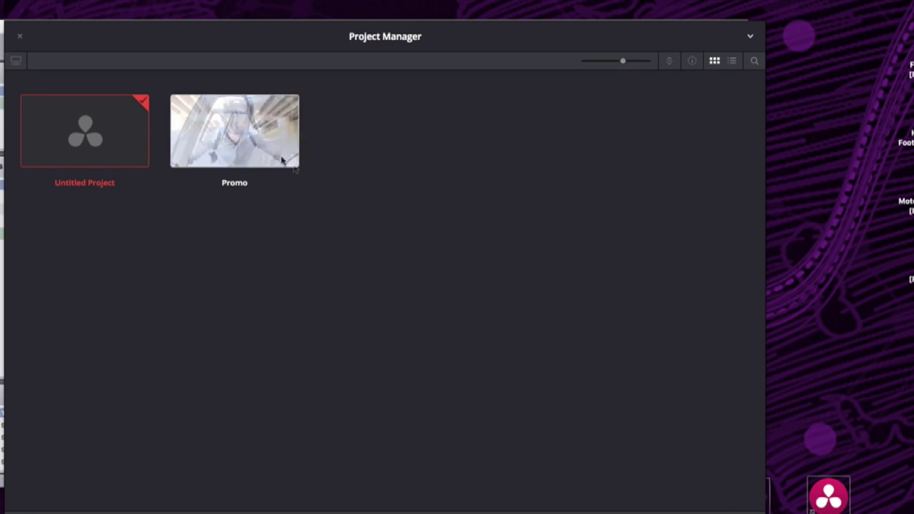
{"action": "right_click", "coordinate": [270, 147]}
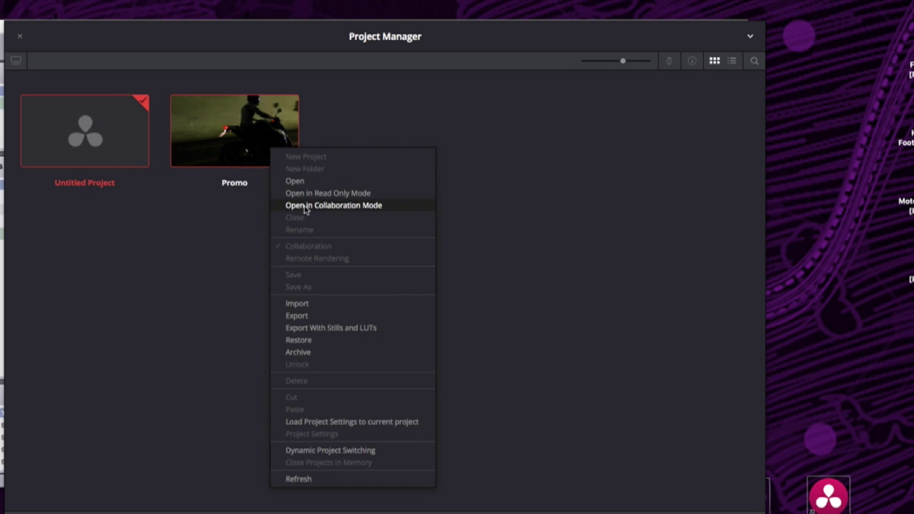
{"action": "left_click", "coordinate": [390, 207]}
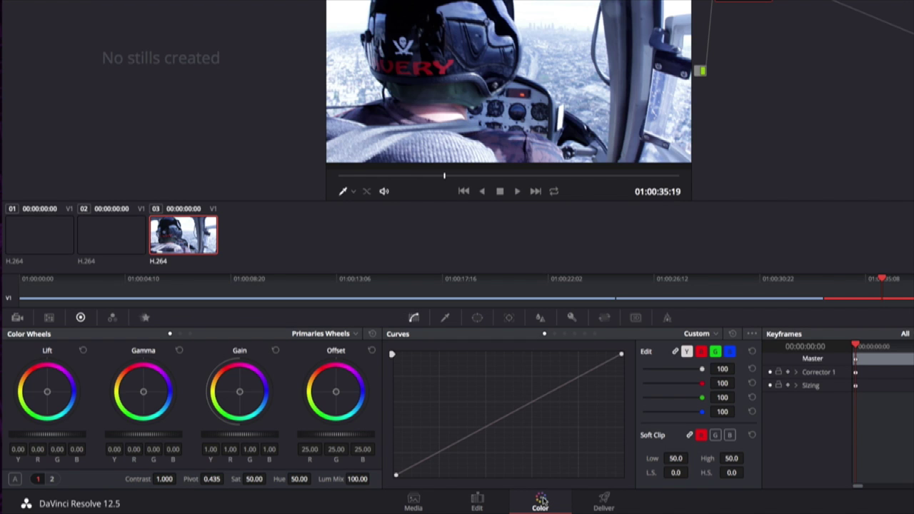
- Give the motorcycle, helicopter and third clips S-curves with lifted highlights and lowered shadows
{"action": "left_click", "coordinate": [56, 240]}
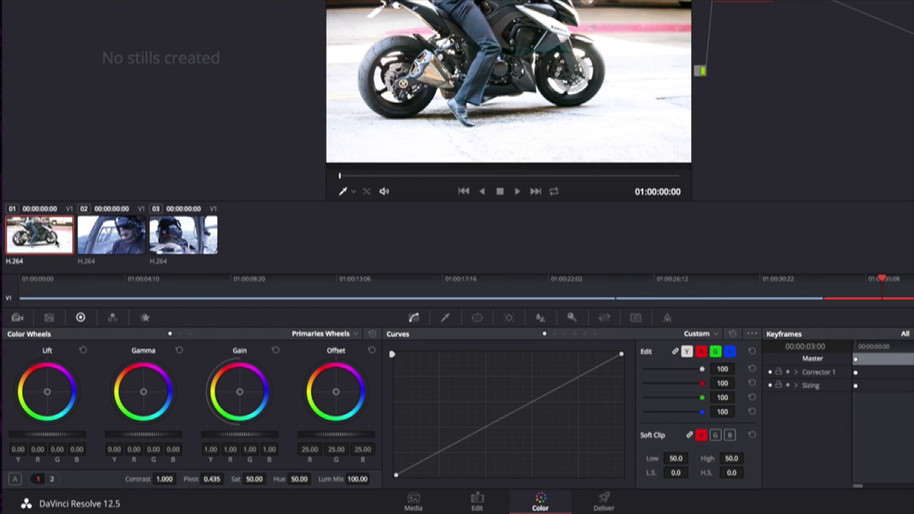
{"action": "left_click_drag", "start_coordinate": [575, 379], "coordinate": [563, 374]}
{"action": "left_click_drag", "start_coordinate": [450, 442], "coordinate": [461, 446]}
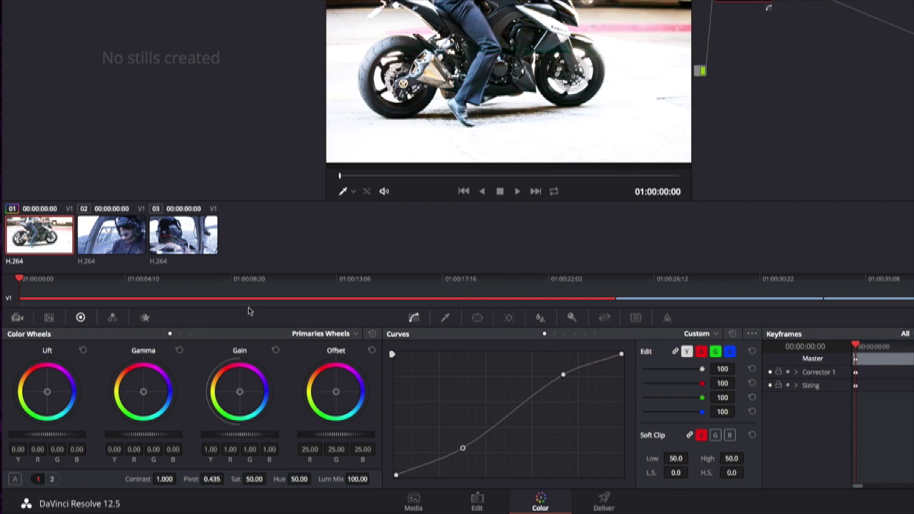
{"action": "left_click", "coordinate": [116, 242]}
{"action": "left_click_drag", "start_coordinate": [557, 383], "coordinate": [552, 380]}
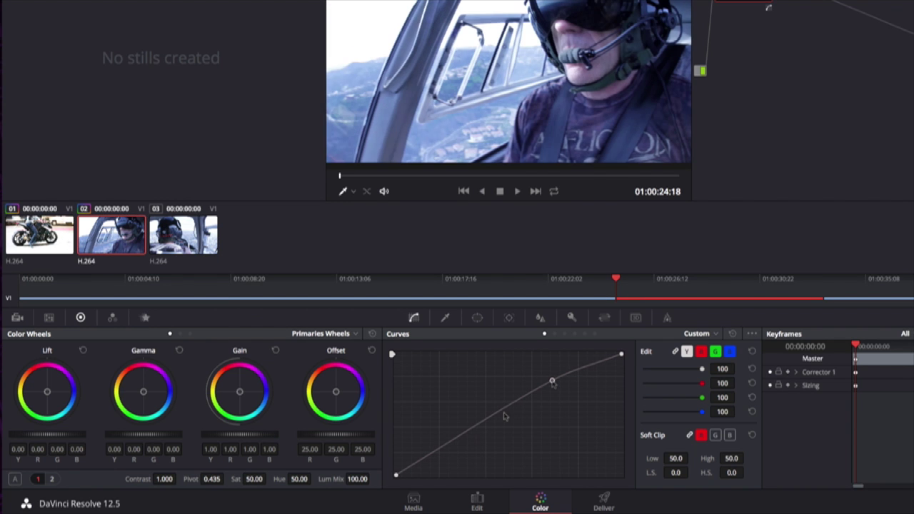
{"action": "left_click_drag", "start_coordinate": [453, 440], "coordinate": [462, 447]}
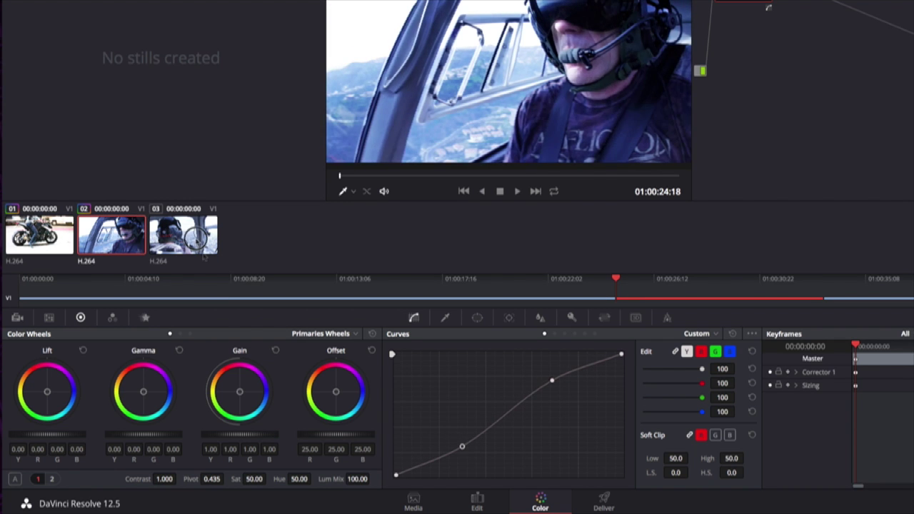
{"action": "key", "text": "Down"}
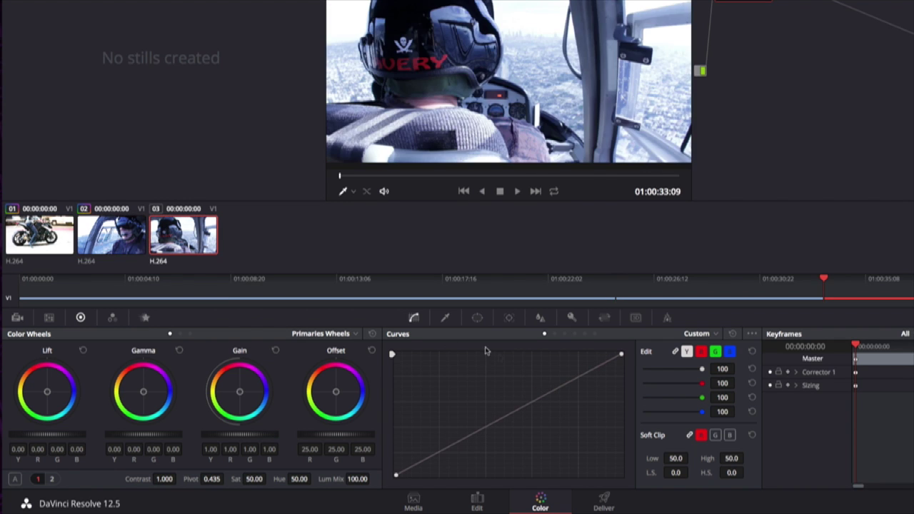
{"action": "left_click_drag", "start_coordinate": [569, 390], "coordinate": [557, 377]}
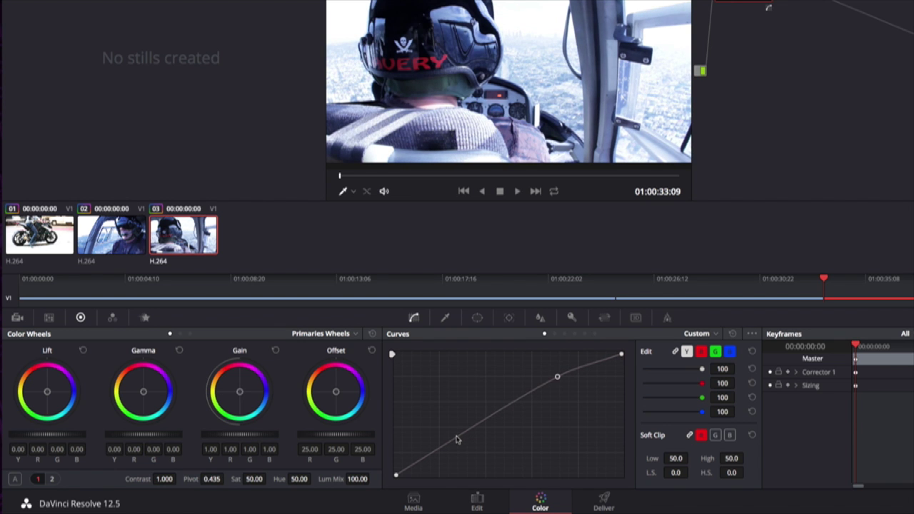
{"action": "left_click_drag", "start_coordinate": [455, 438], "coordinate": [470, 445]}
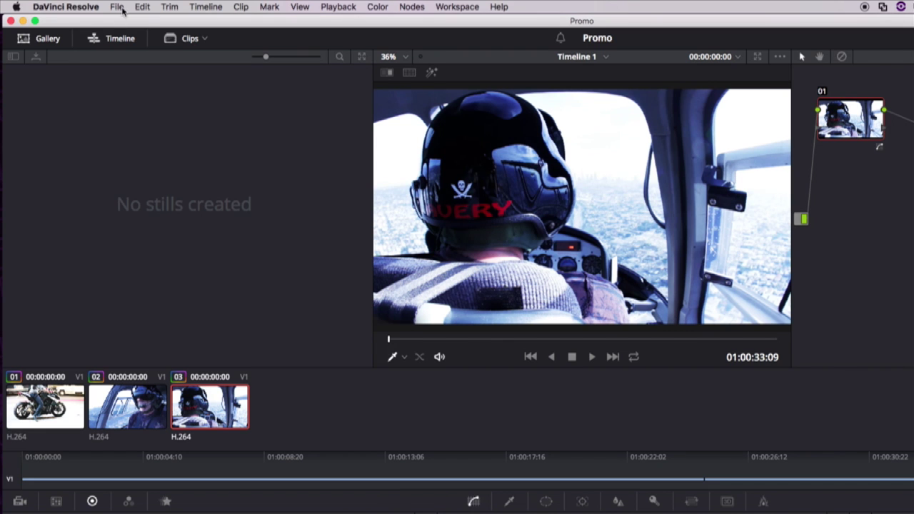
{"action": "left_click", "coordinate": [117, 7]}
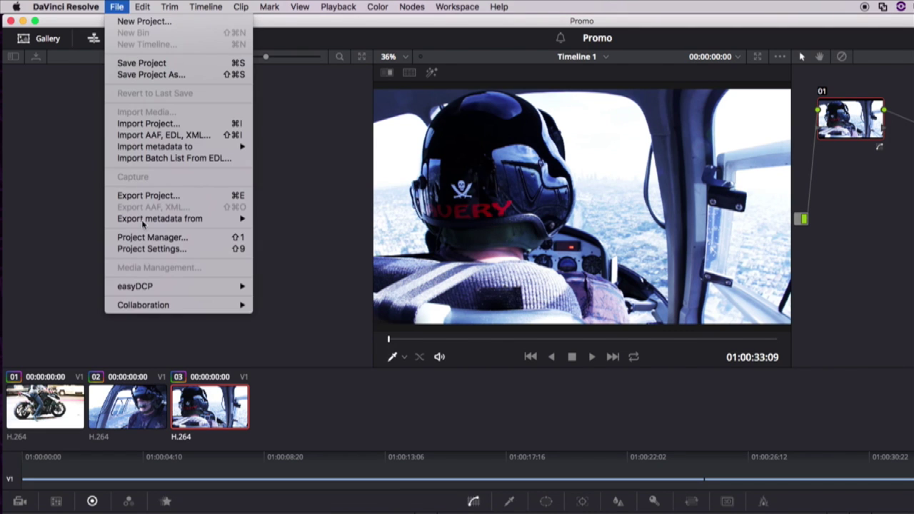
{"action": "mouse_move", "coordinate": [143, 305]}
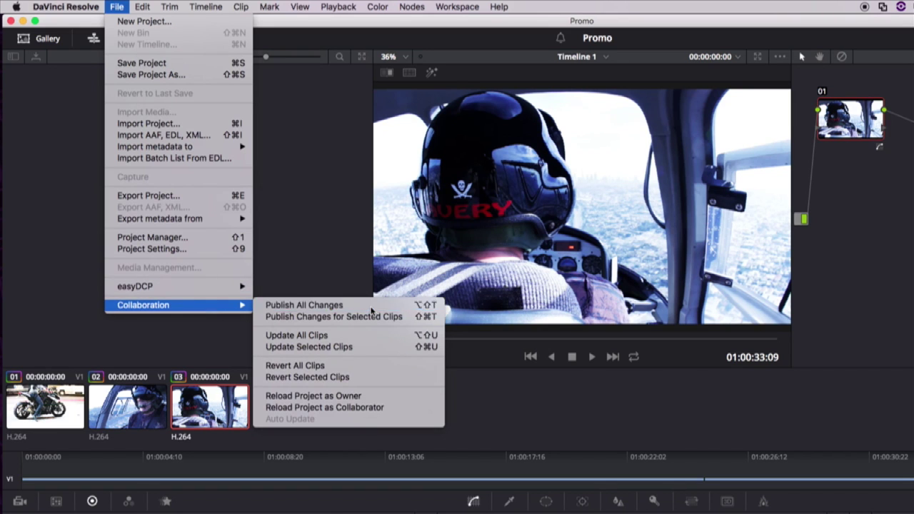
- Run File > Collaboration > Publish All Changes to share the grades
{"action": "left_click", "coordinate": [303, 305]}
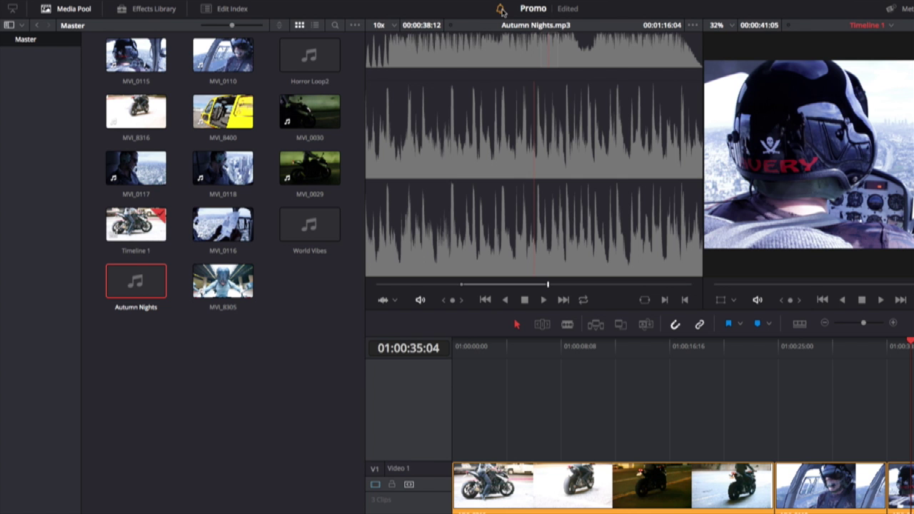
- On the editor seat, pull the colorist's published grades into all timeline clips via Update All Clips
{"action": "left_click", "coordinate": [501, 10]}
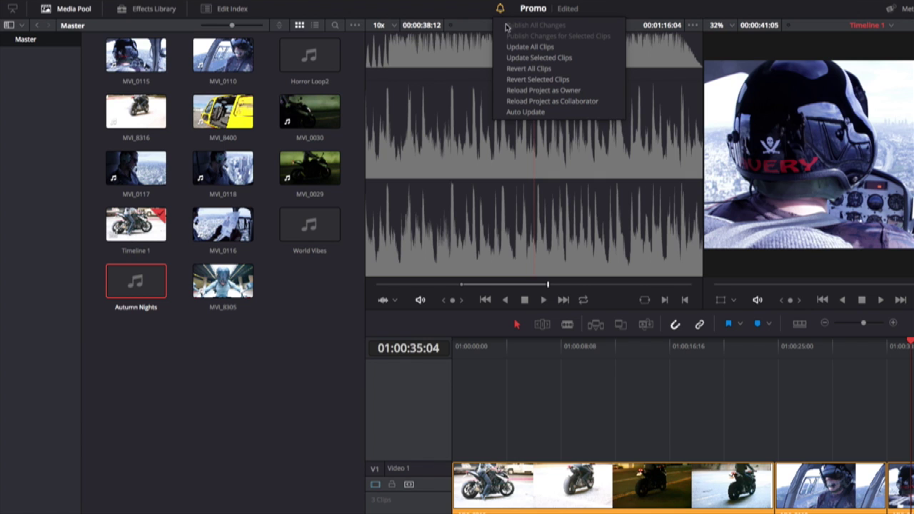
{"action": "left_click", "coordinate": [573, 50]}
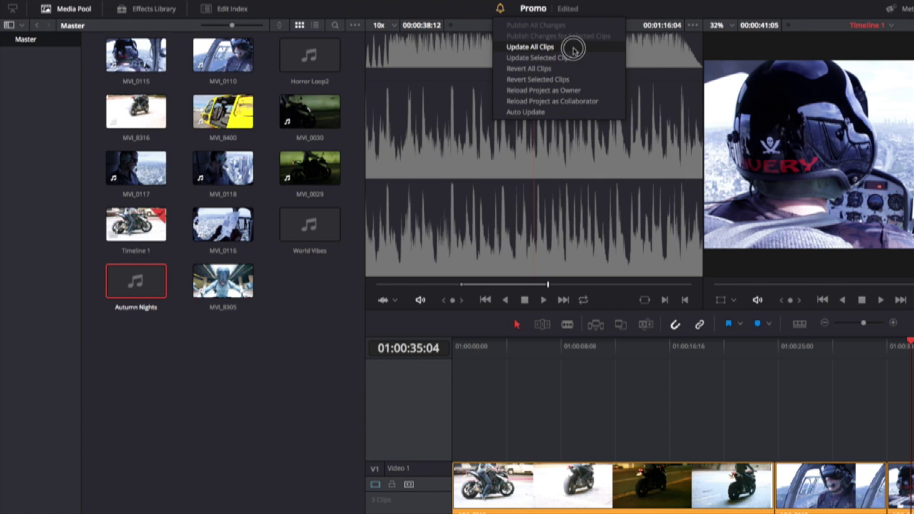